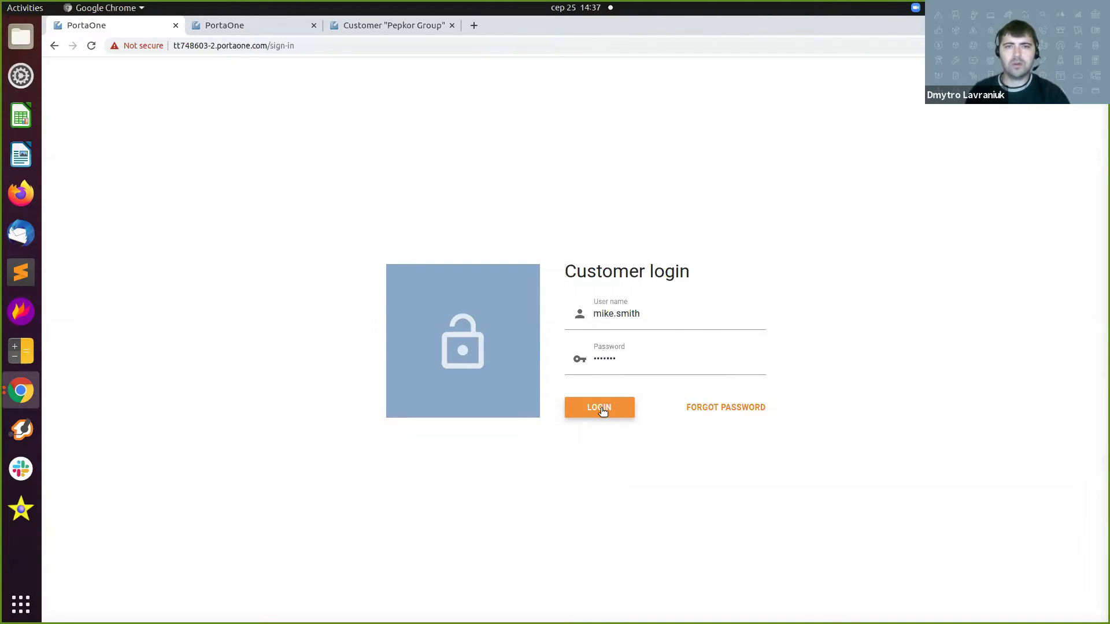
Log in to the customer portal with the company portal user's credentials.
left_click(602, 410)
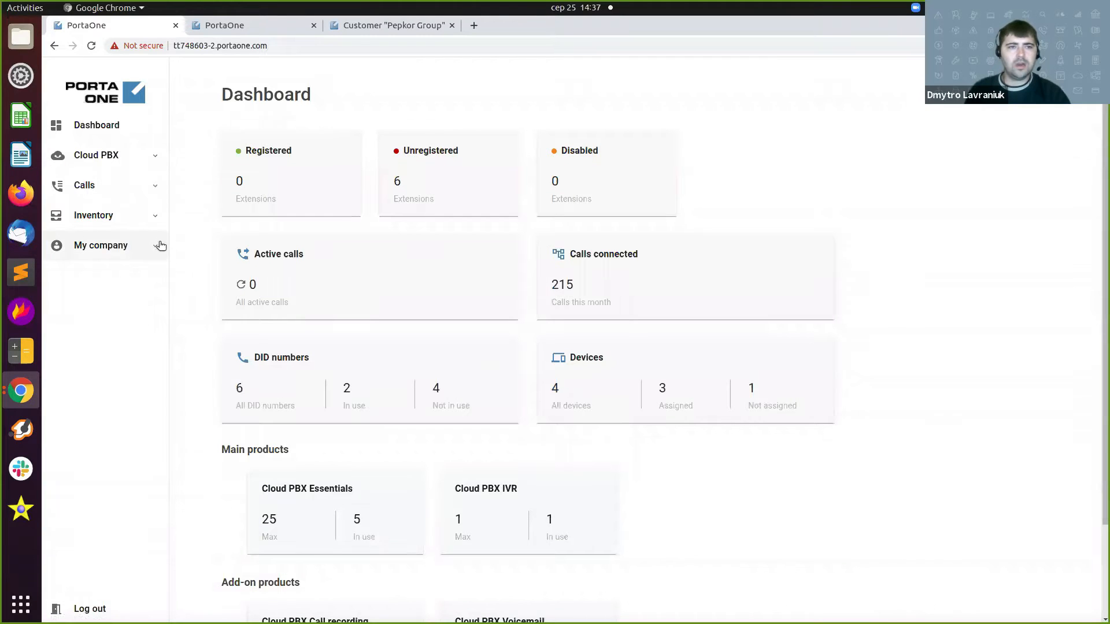
Expand My company in the sidebar and go to the Portal users page.
left_click(156, 249)
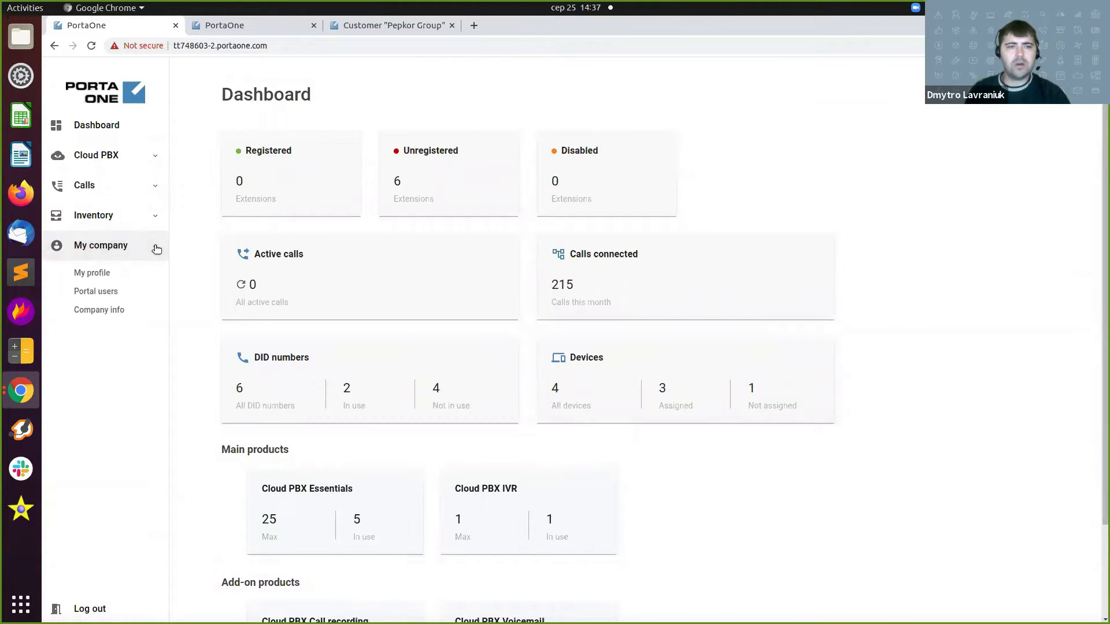
left_click(118, 291)
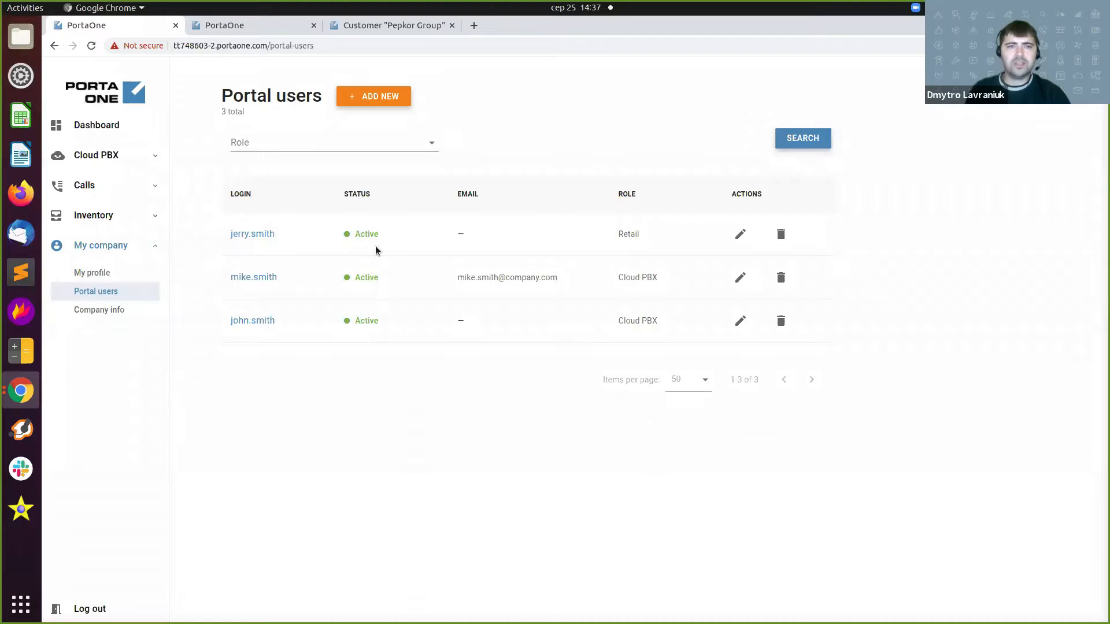
Create a portal user with the new user's login, a generated password and the Cloud PBX role.
left_click(372, 98)
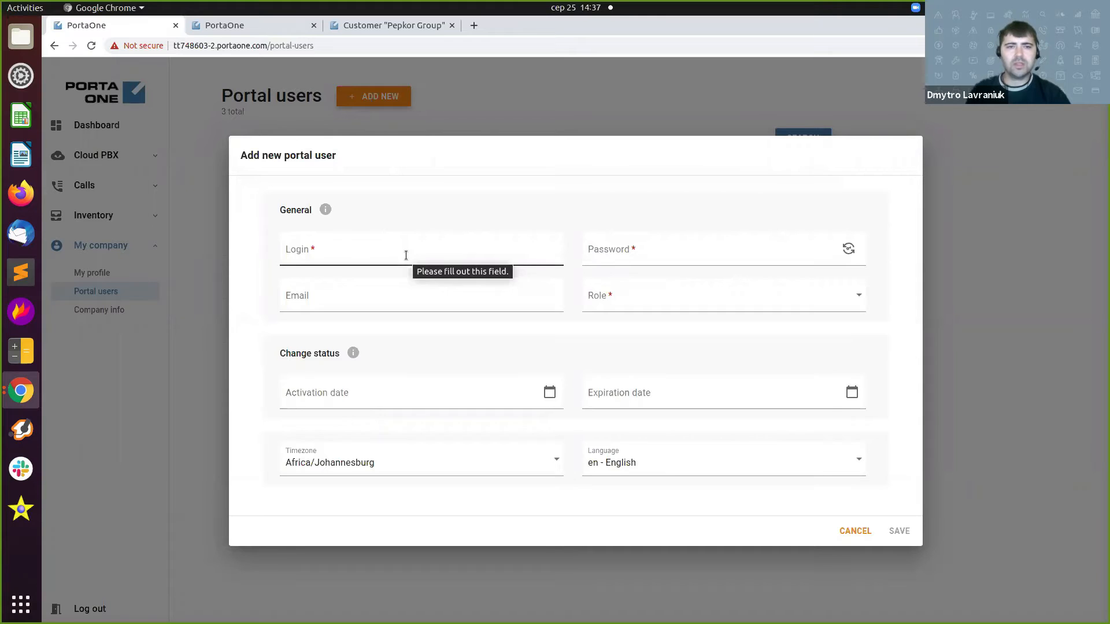
left_click(406, 255)
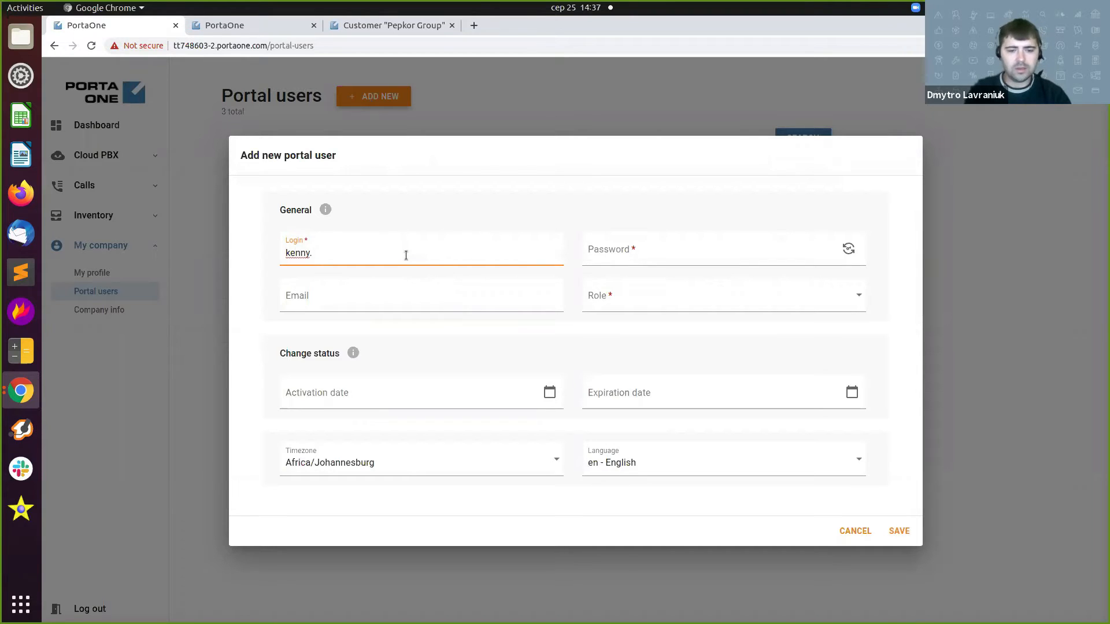
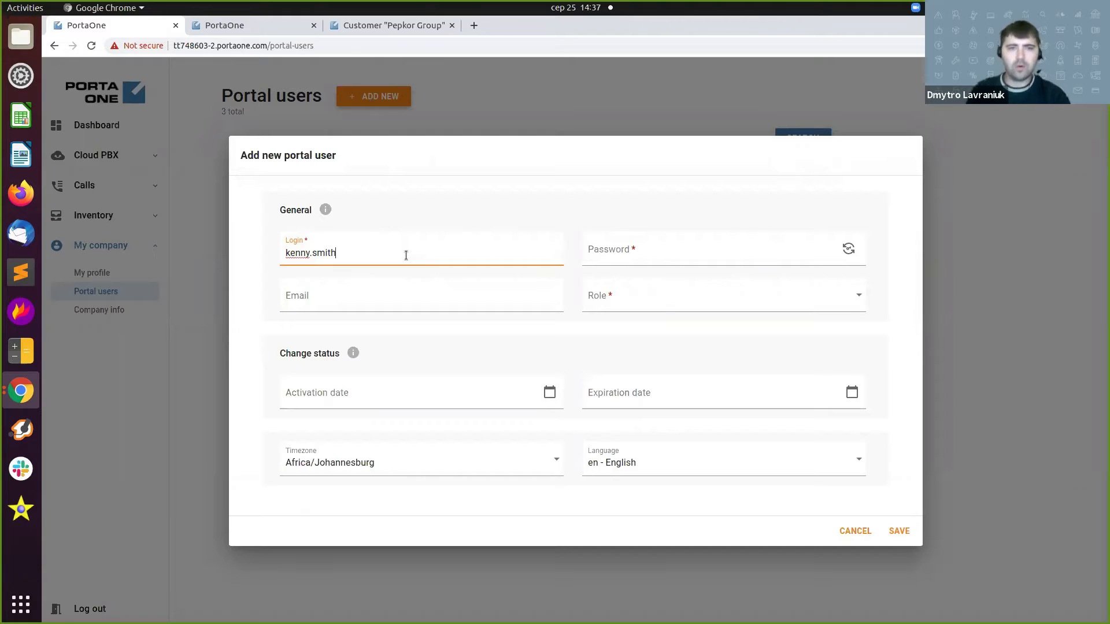
left_click(848, 248)
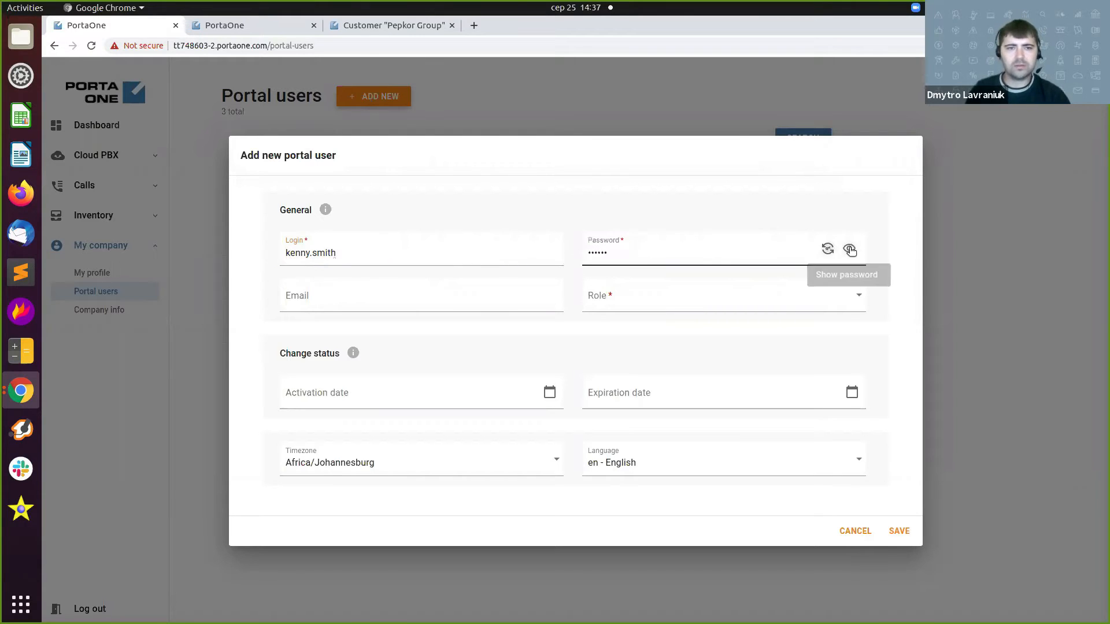
left_click(859, 297)
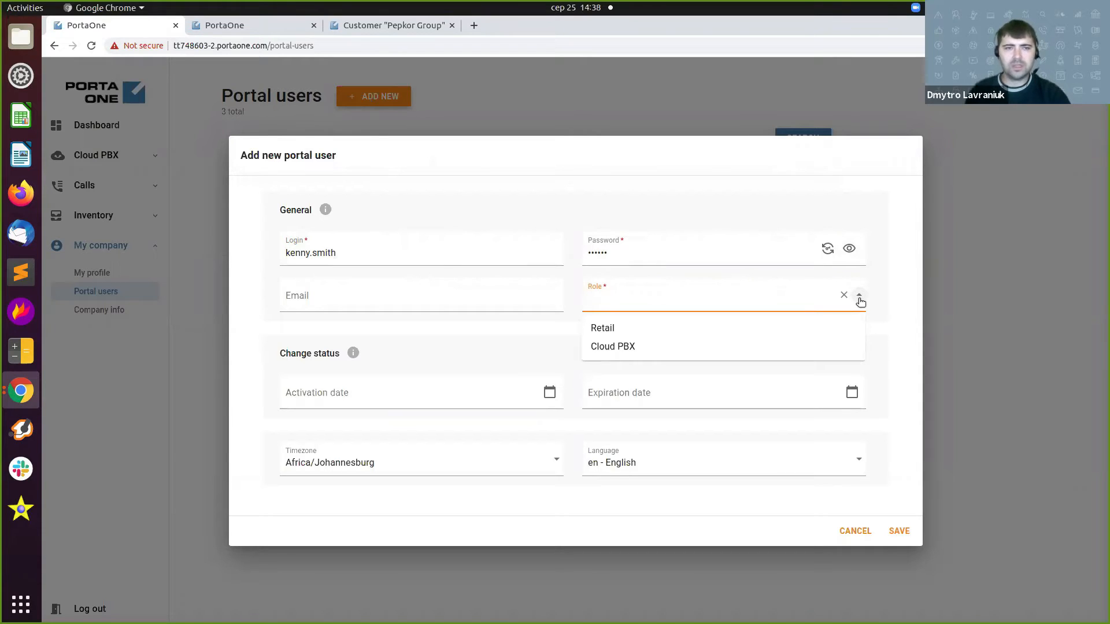
left_click(786, 349)
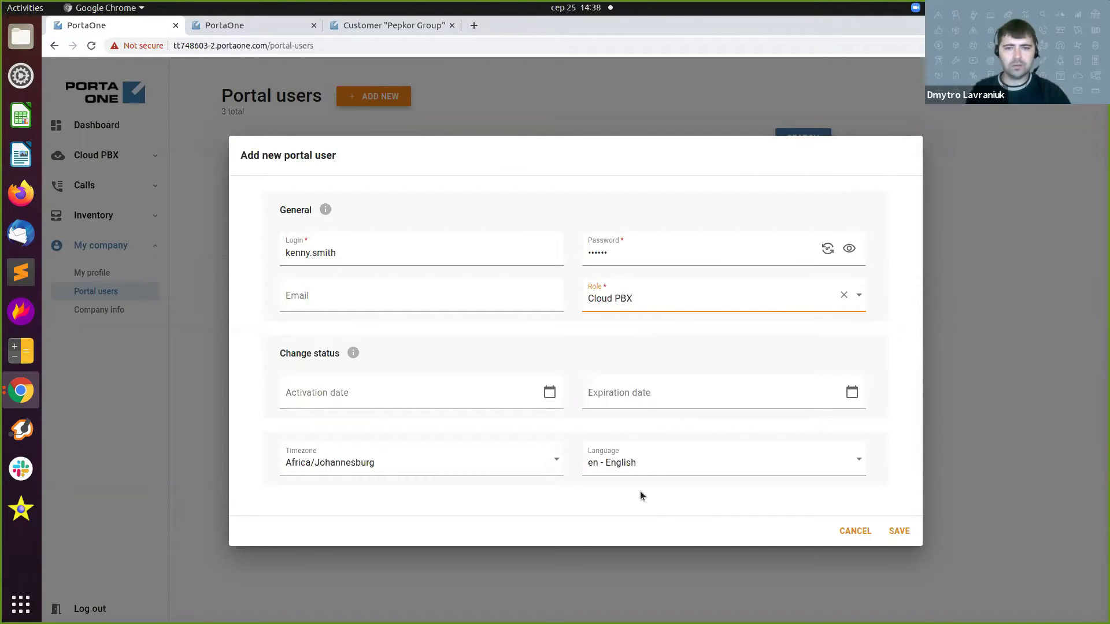
left_click(900, 532)
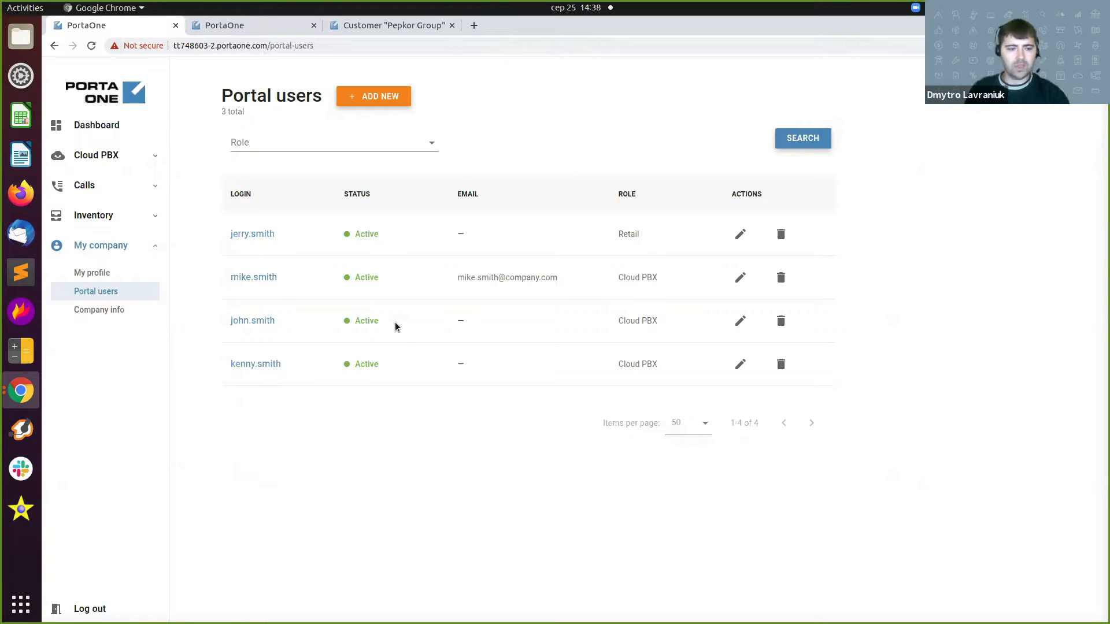
Reload the Pepkor Group customer page in PortaBilling Admin, then return to the portal users list.
key("ctrl+Tab")
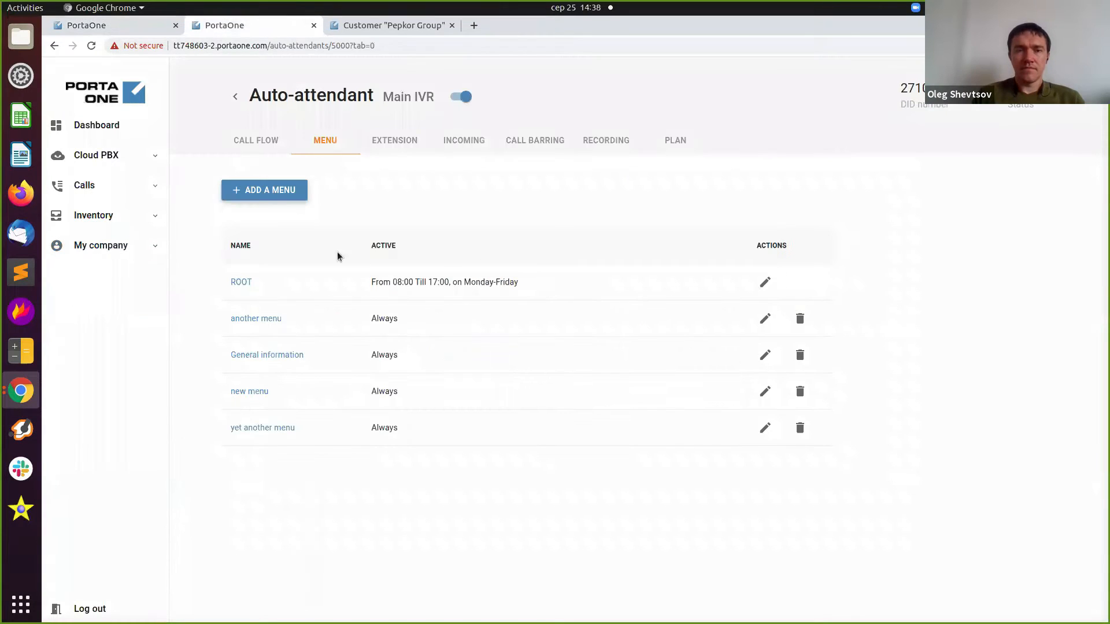
key("ctrl+Tab")
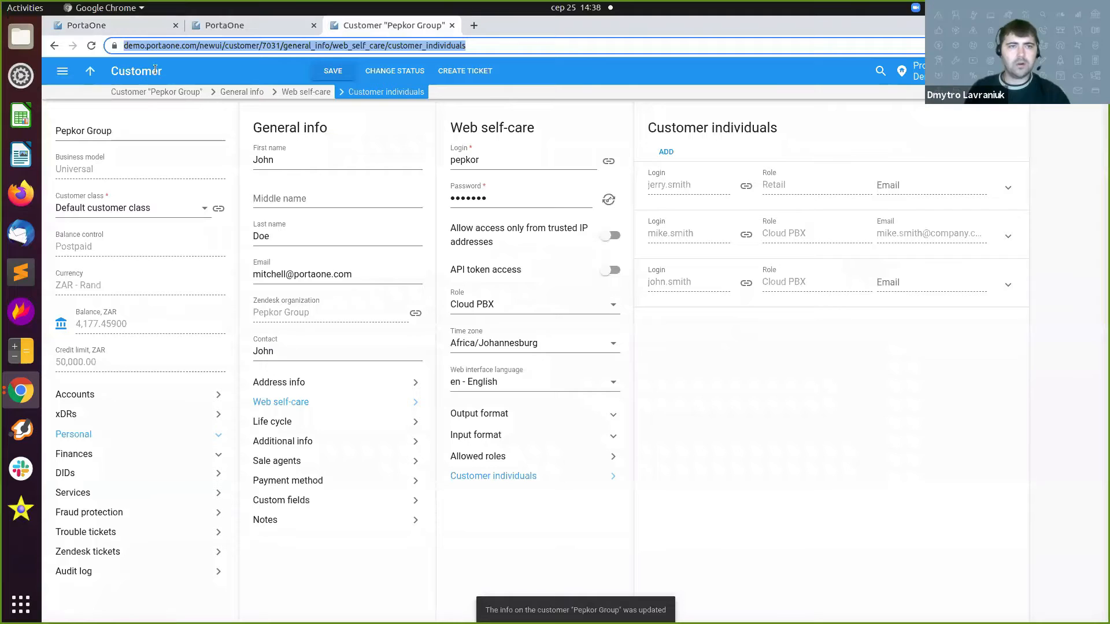
left_click(90, 45)
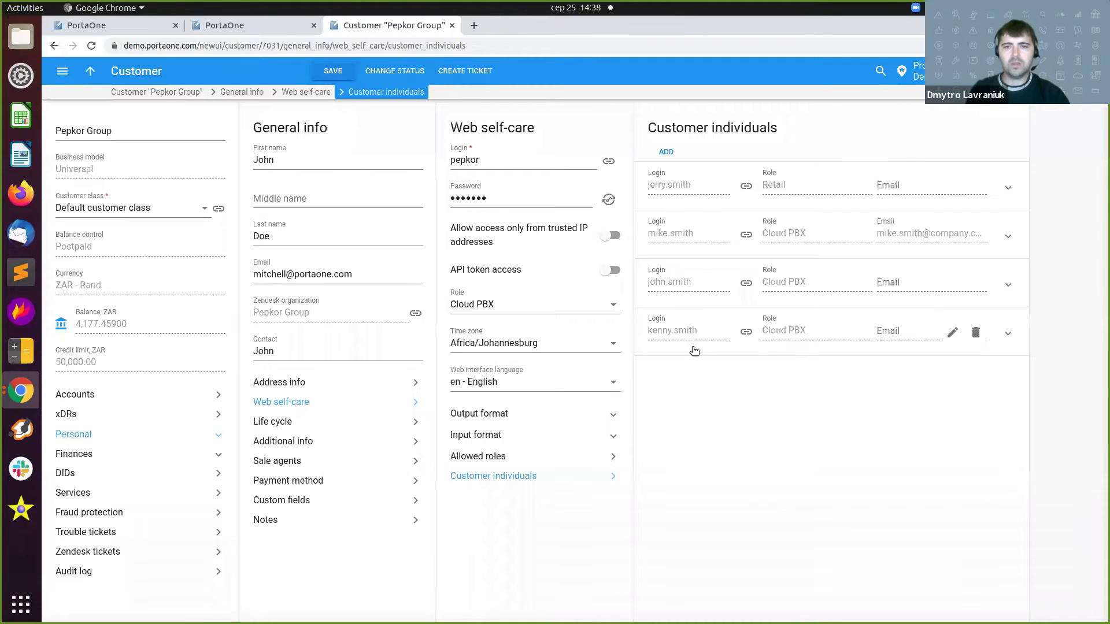
left_click(124, 36)
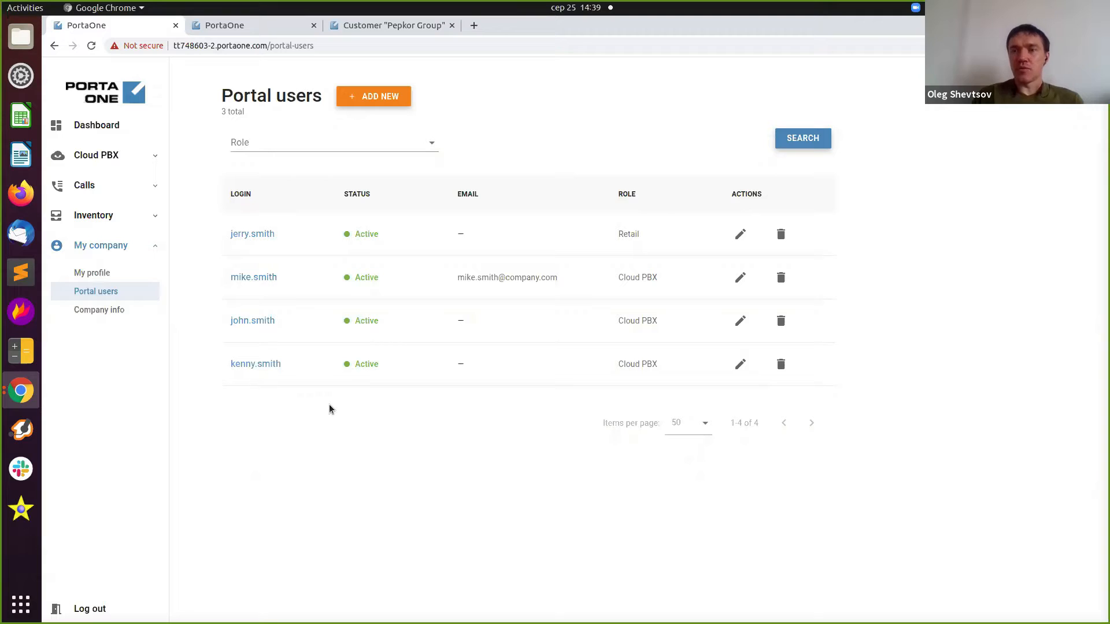
Restrict the new portal user's security access to IP address 1.1.1.1, save, and return to the list.
left_click(261, 365)
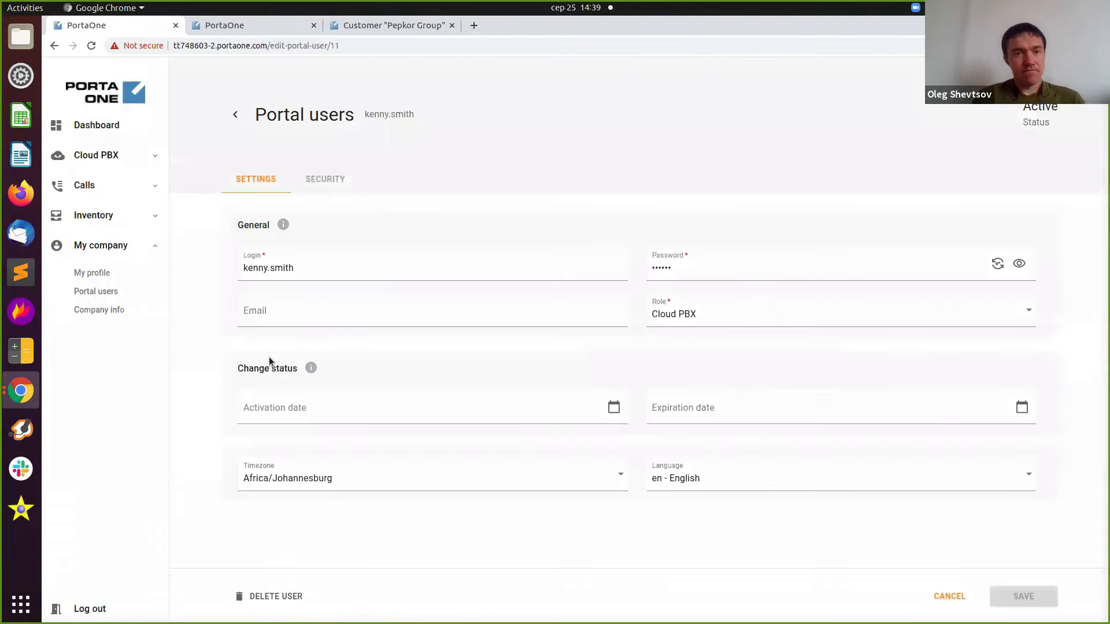
left_click(327, 181)
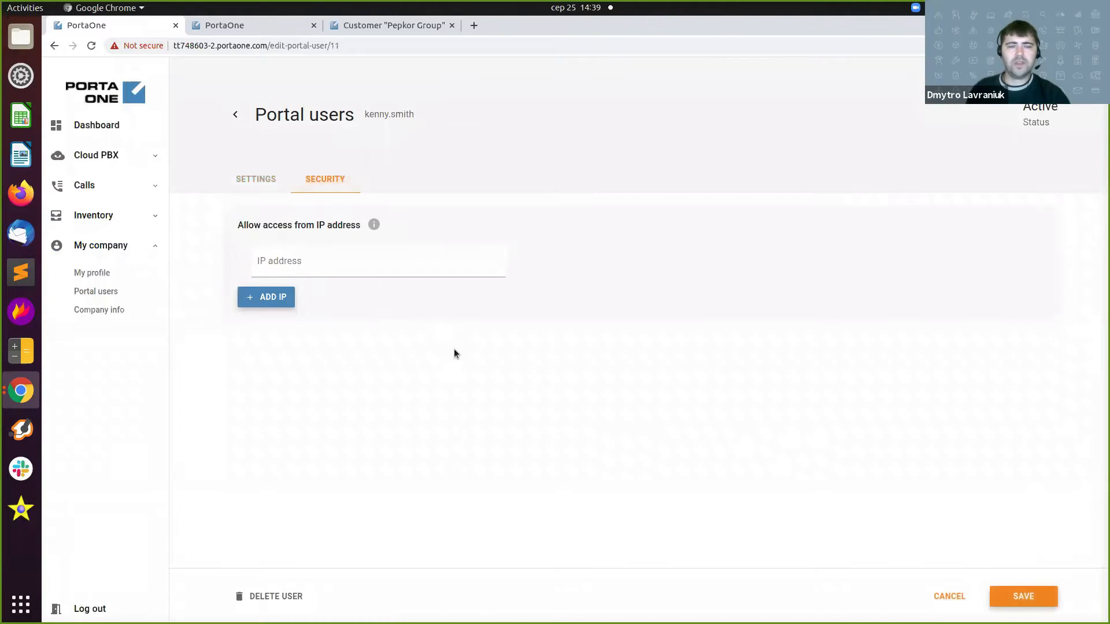
left_click(351, 262)
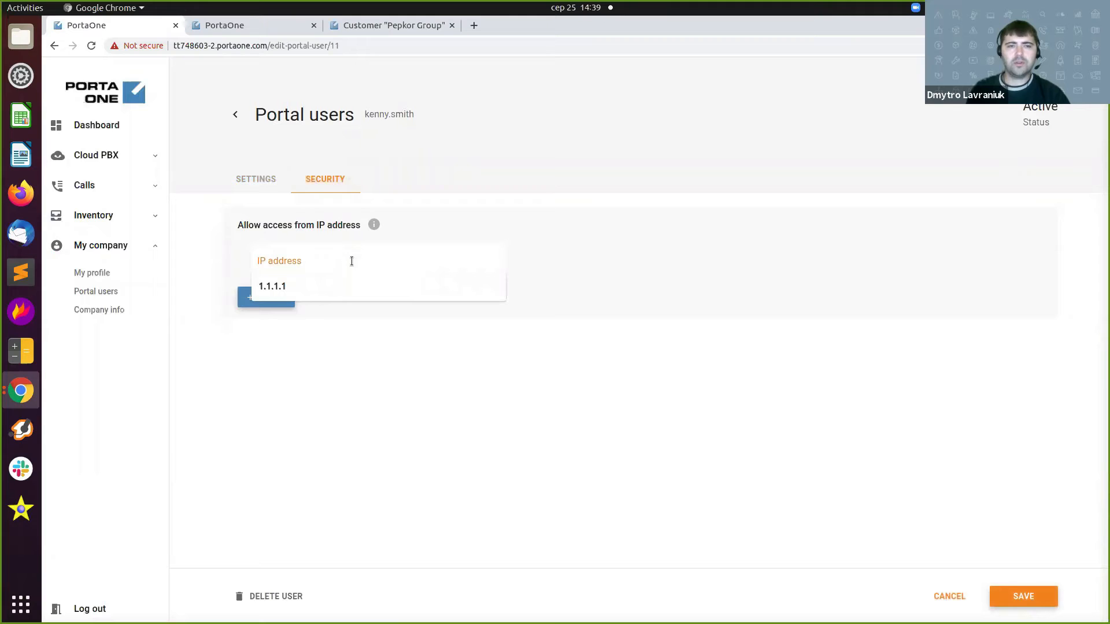
left_click(324, 279)
left_click(695, 274)
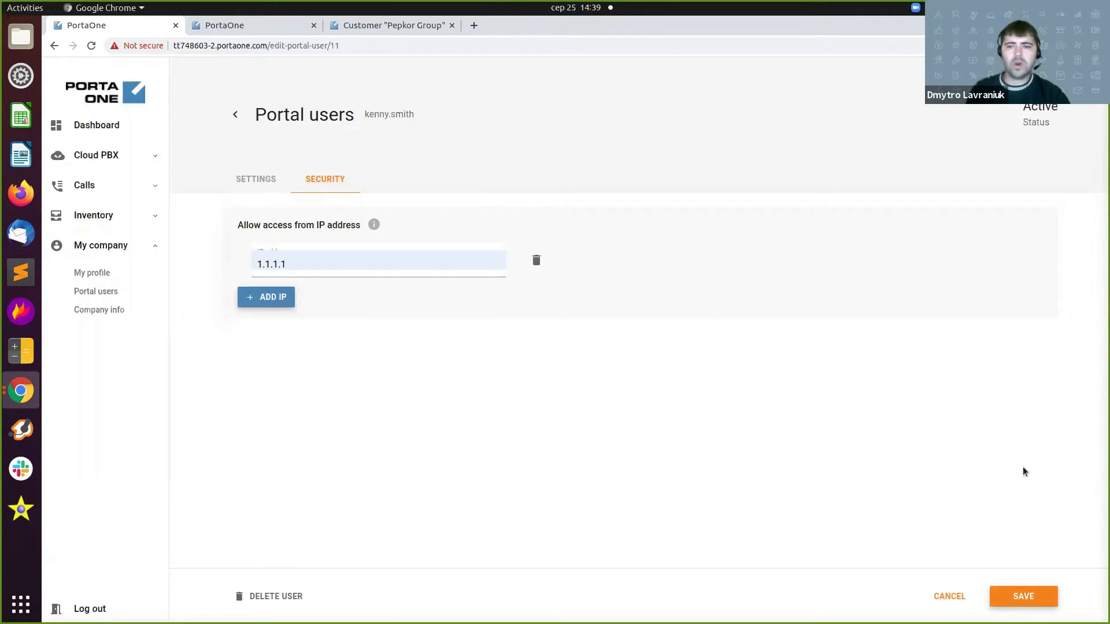
left_click(1020, 604)
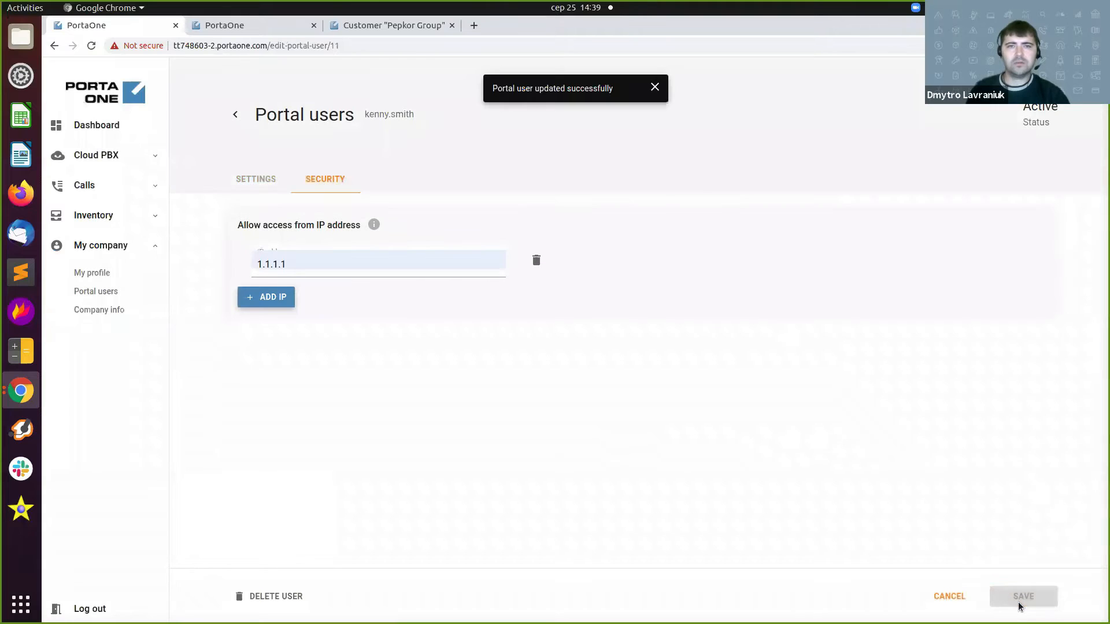
left_click(656, 88)
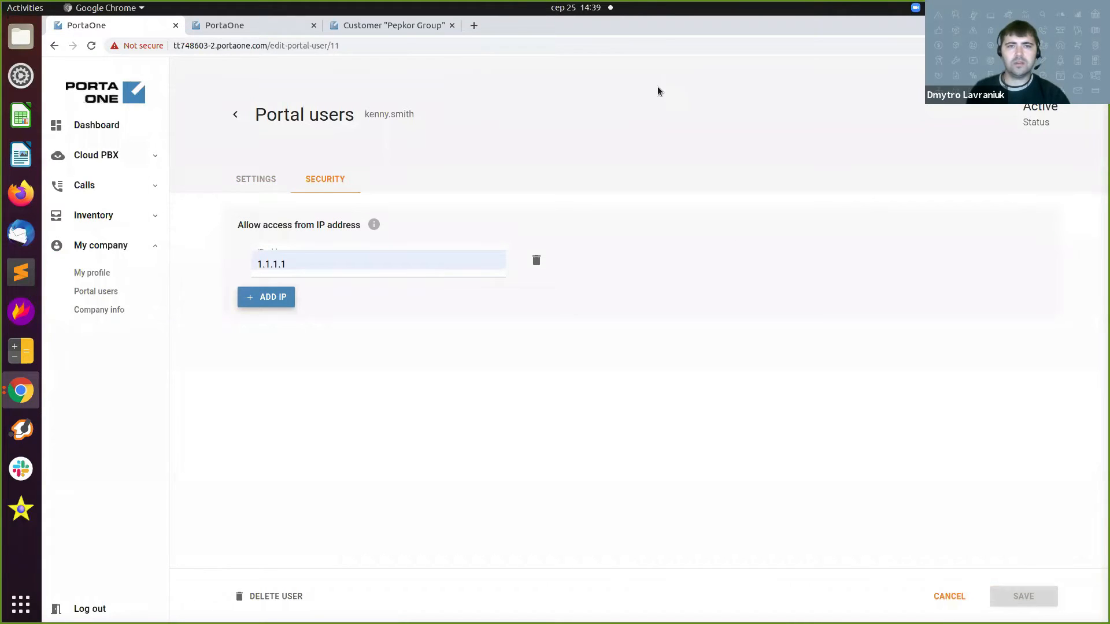
left_click(236, 117)
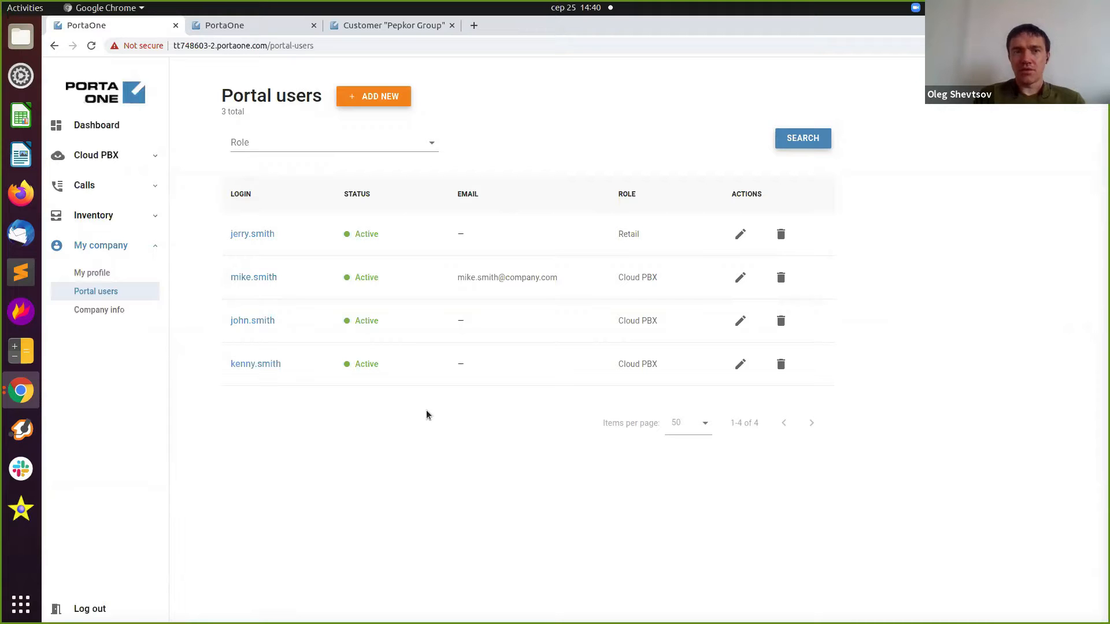
Set the new user's expiration date to September 1, 2021 and save the settings.
left_click(262, 364)
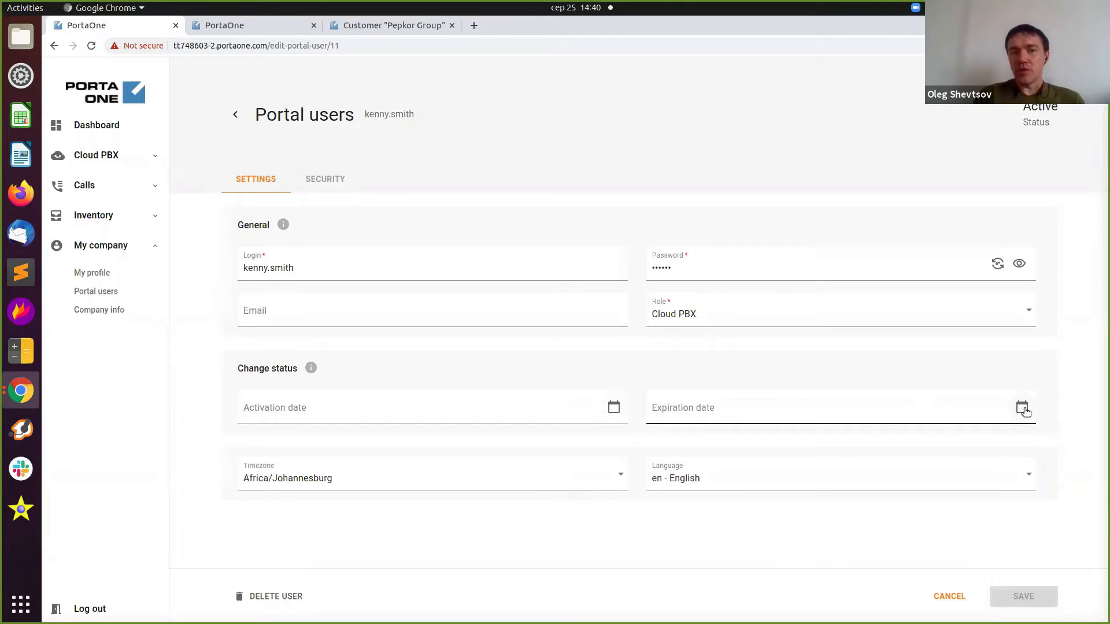
left_click(609, 407)
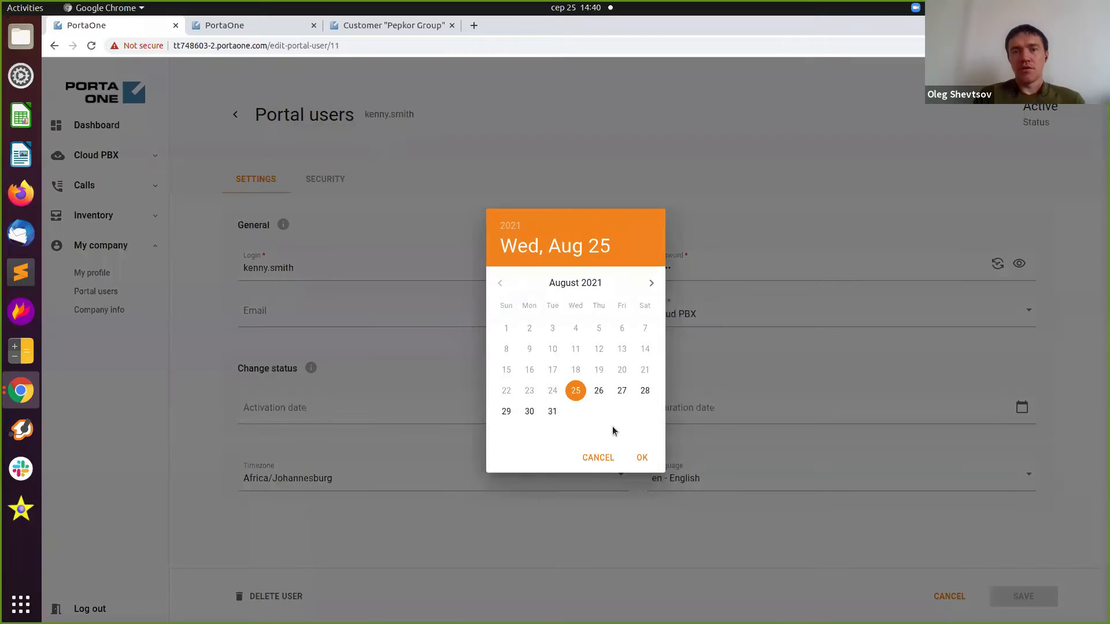
left_click(595, 458)
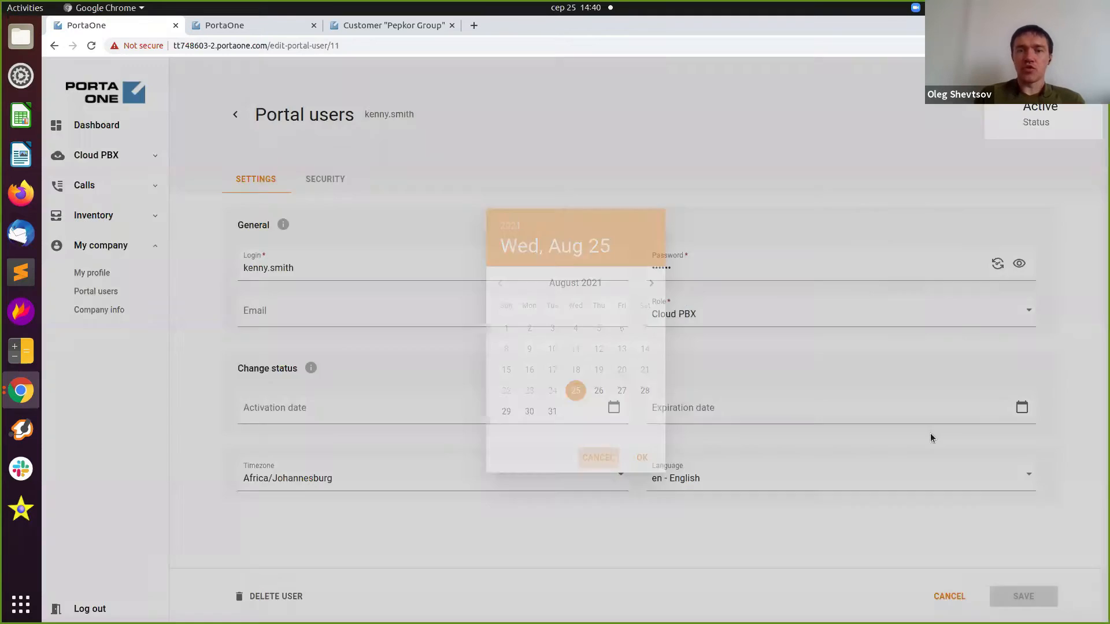
left_click(1021, 408)
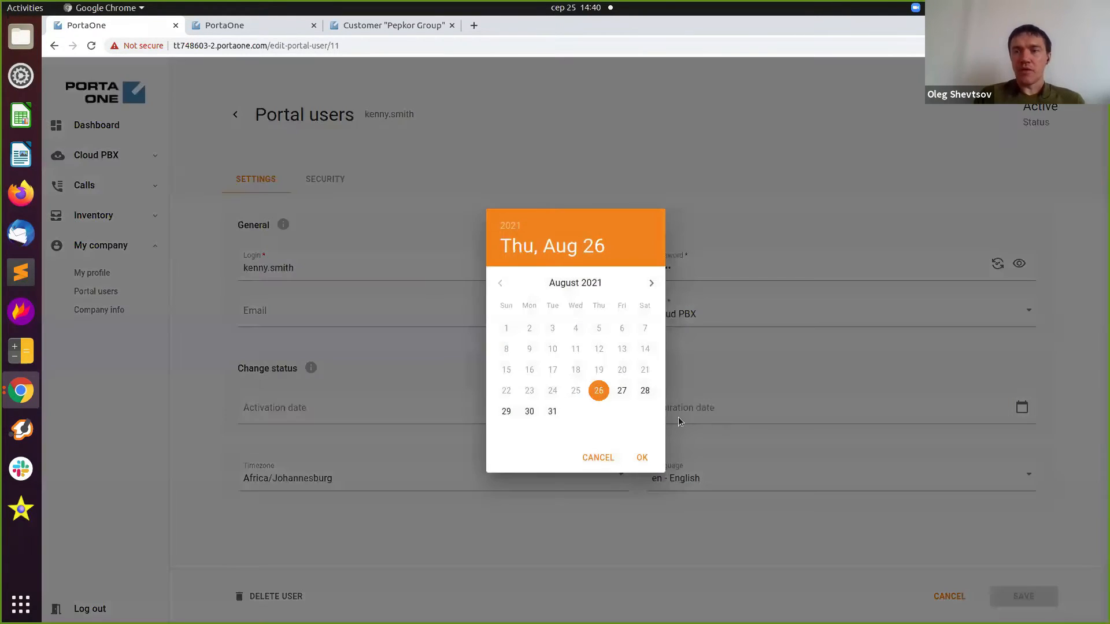
left_click(651, 284)
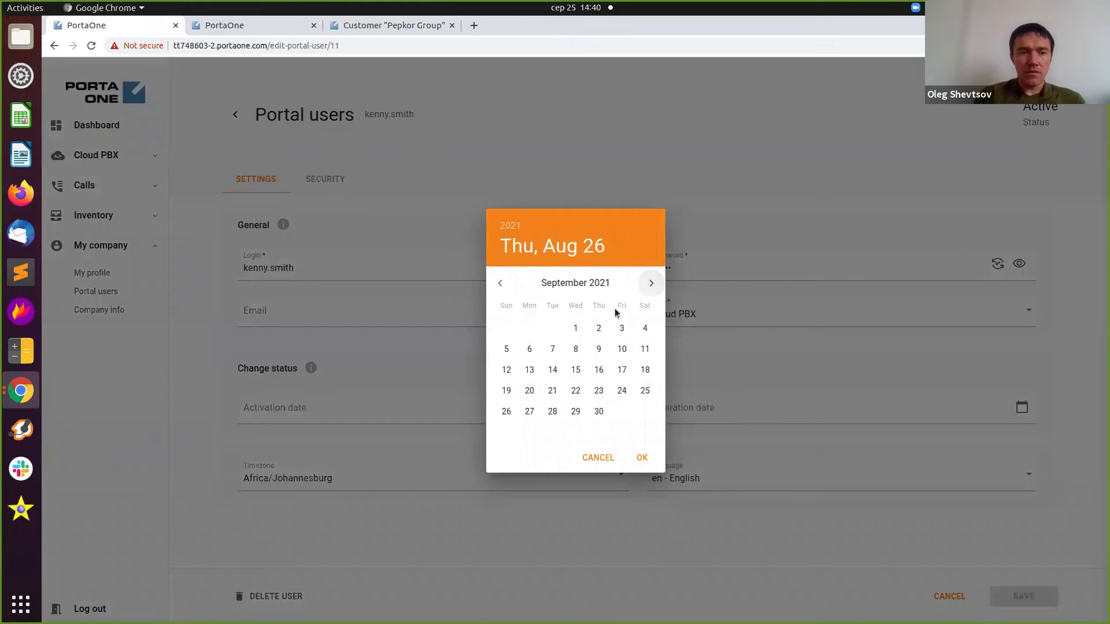
left_click(575, 328)
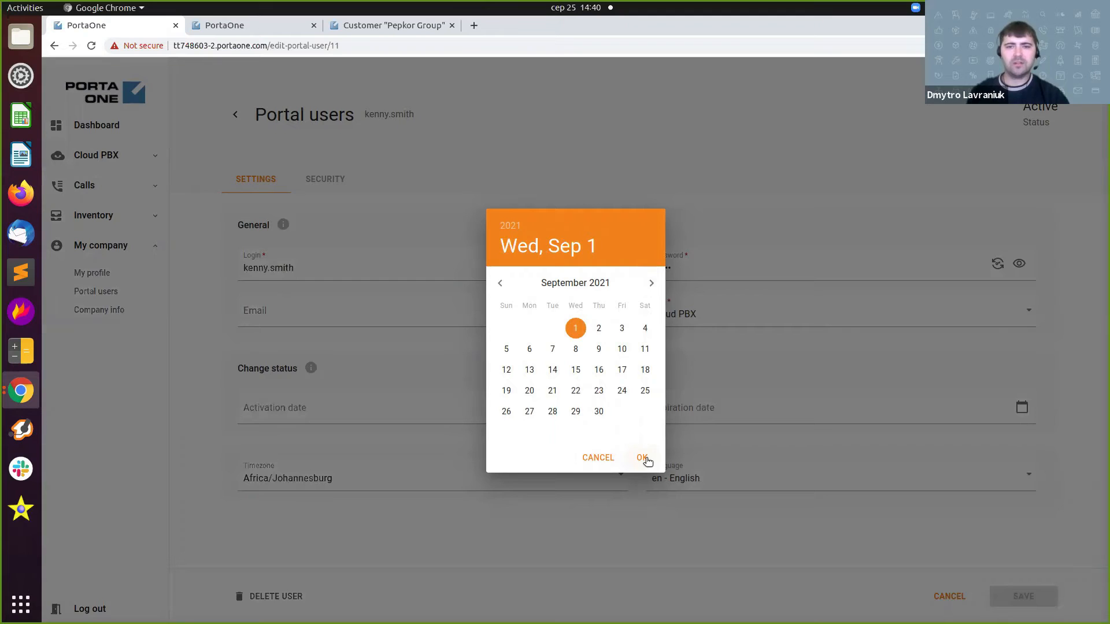
left_click(643, 458)
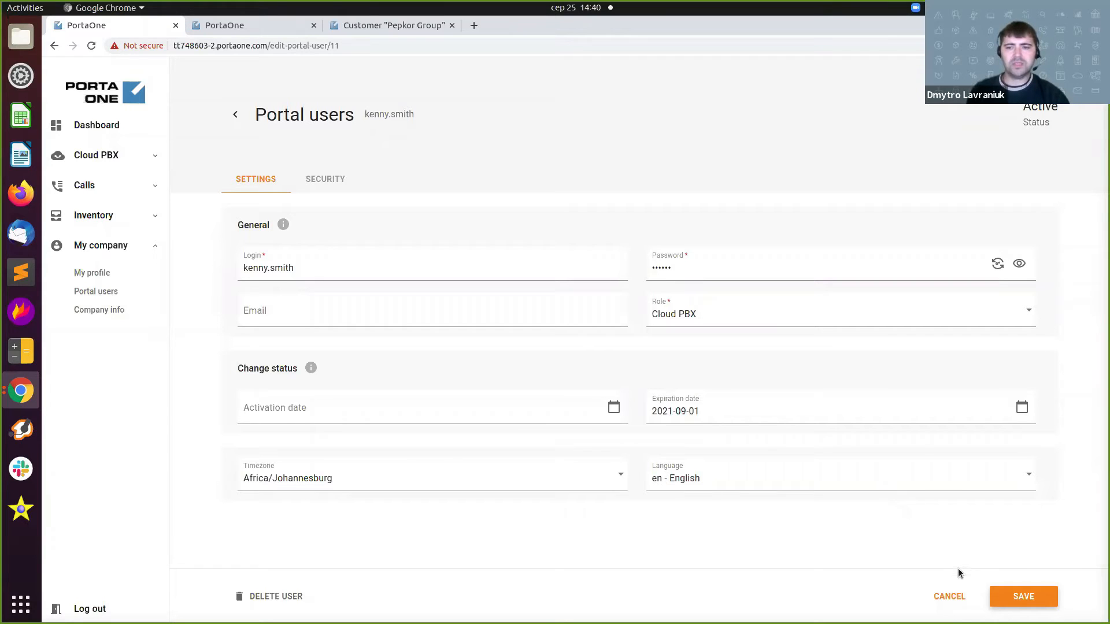
left_click(1031, 591)
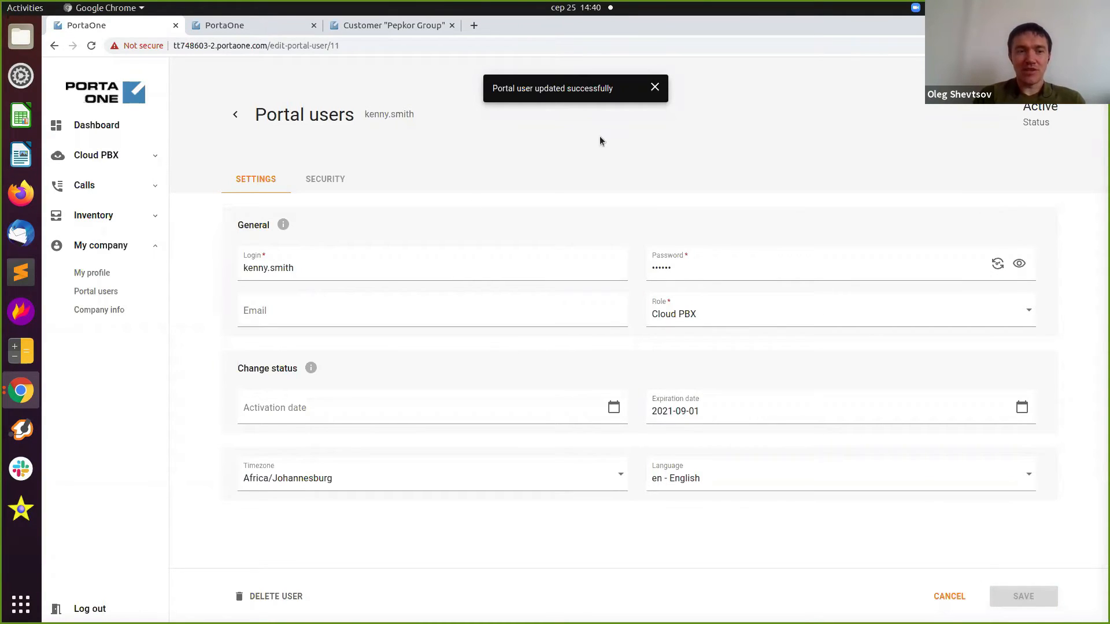
left_click(654, 88)
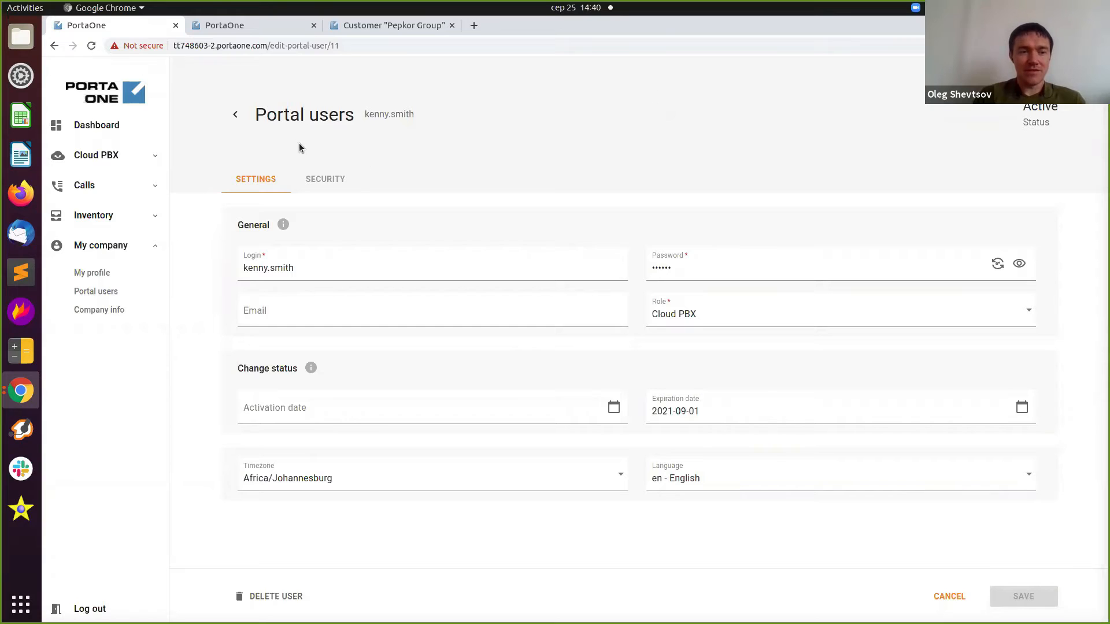
Switch to the Auto-attendant tab and display the Main IVR call flow.
key("ctrl+Tab")
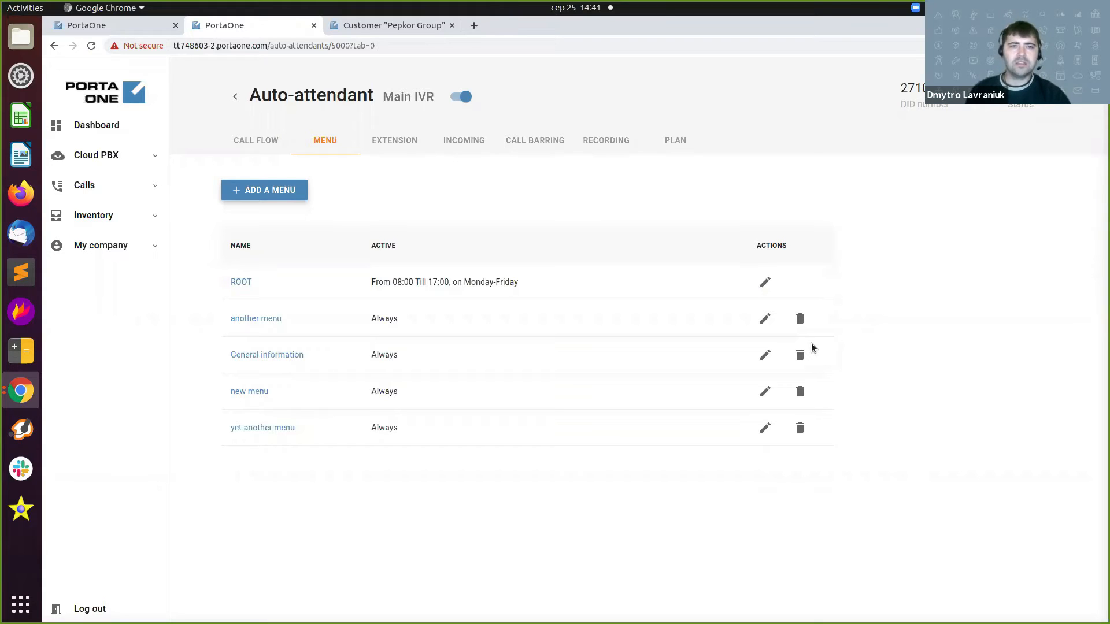
left_click(248, 149)
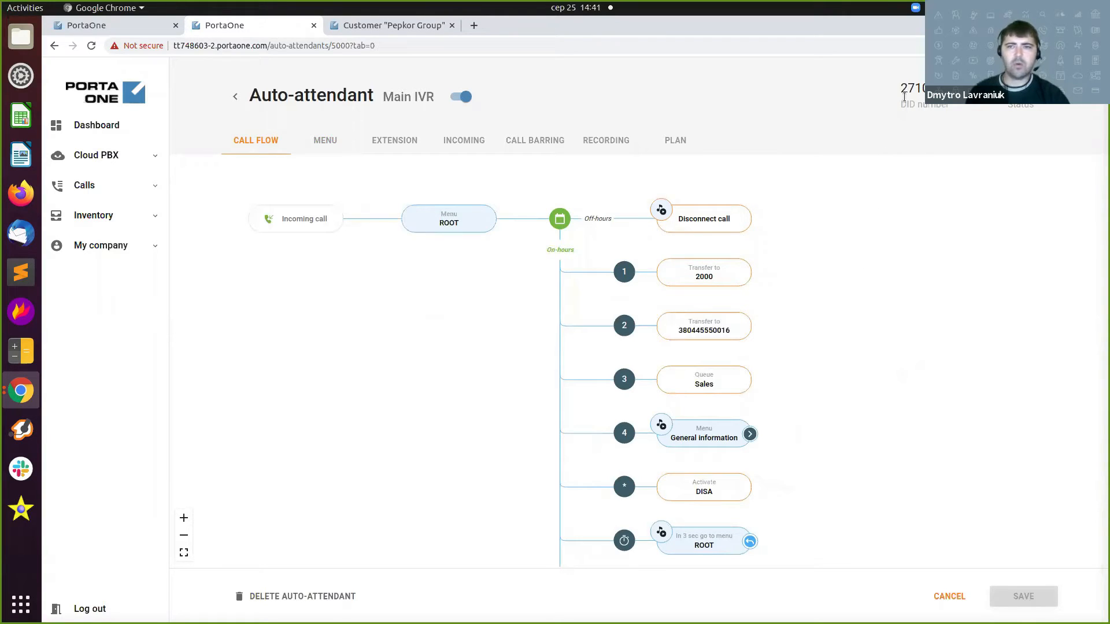
left_click_drag(900, 88, 948, 88)
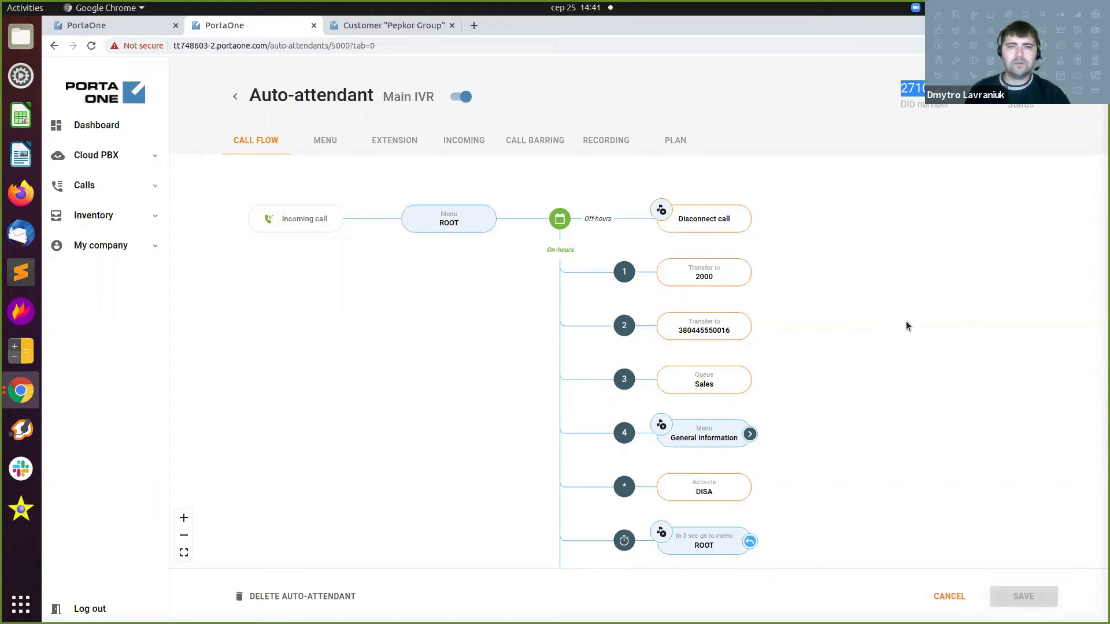
left_click_drag(840, 423, 818, 374)
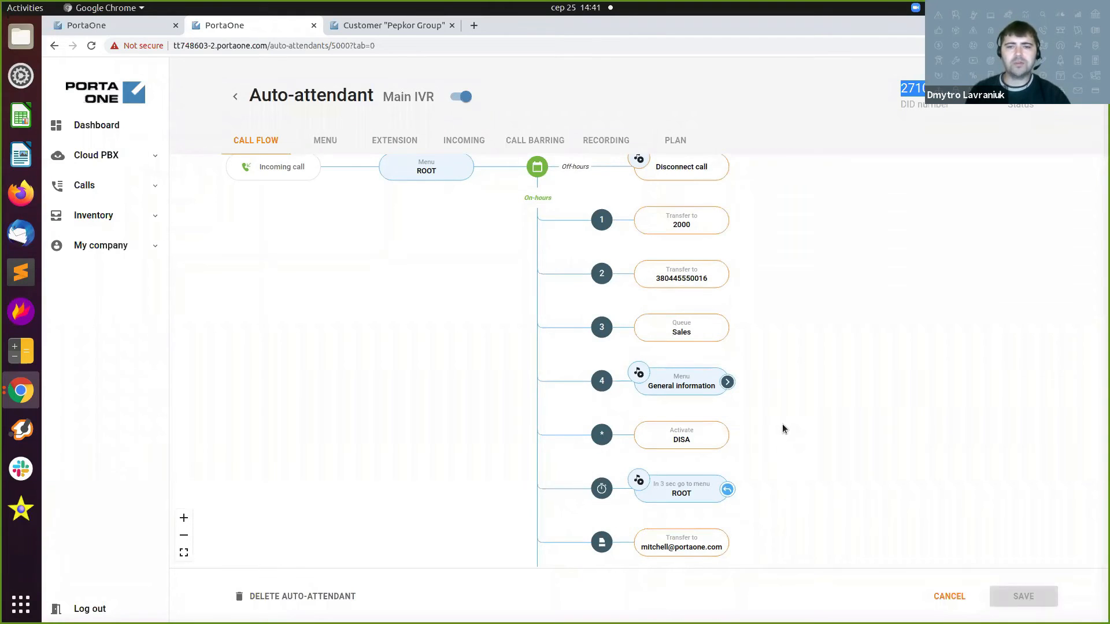
left_click_drag(784, 398, 775, 441)
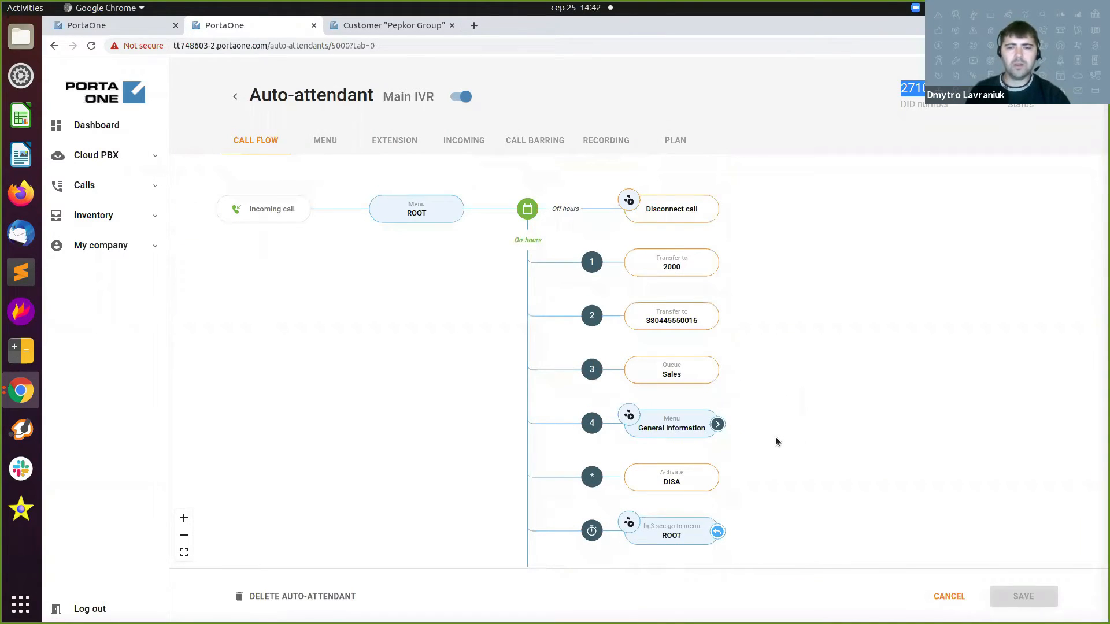
Expand the General information node to show its Transfer to 1000 and Disconnect call actions.
left_click(717, 425)
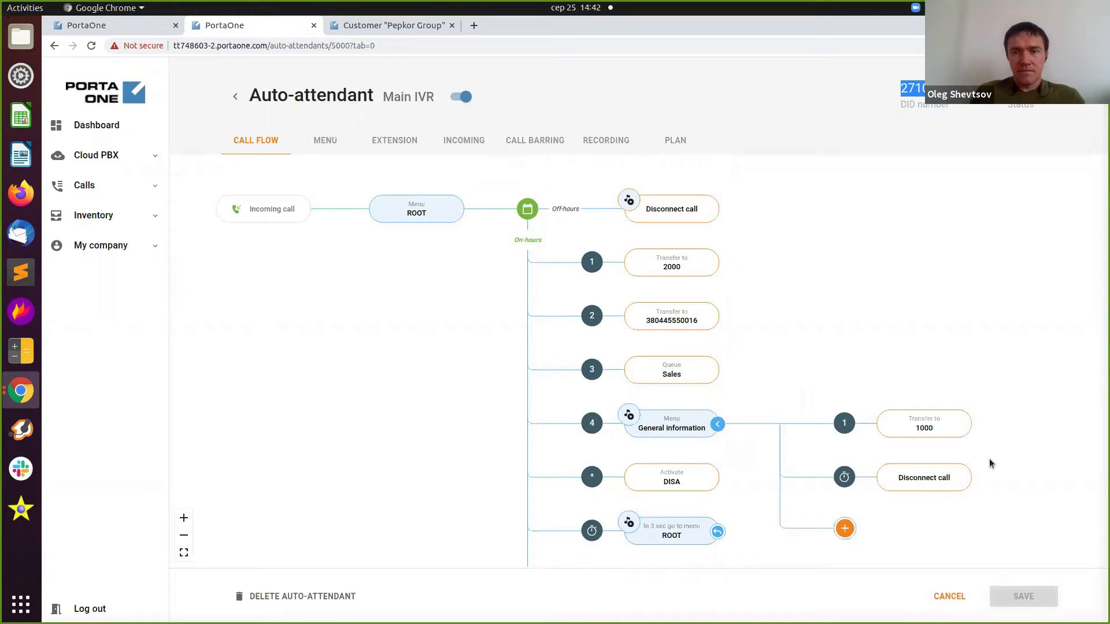
scroll(973, 459, "down", 5)
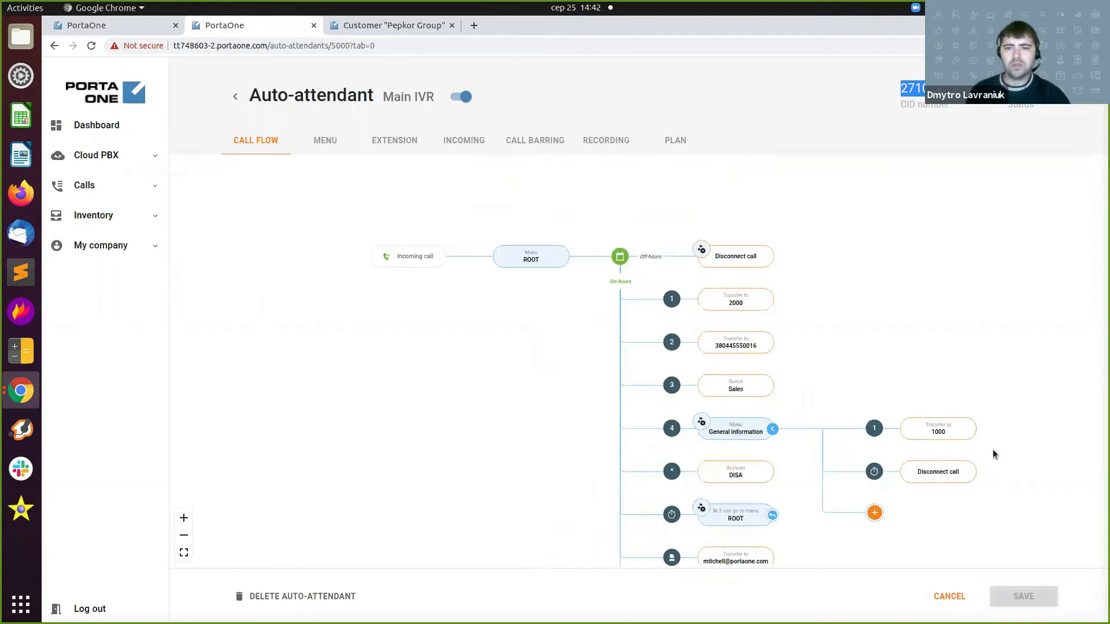
left_click_drag(717, 285, 674, 269)
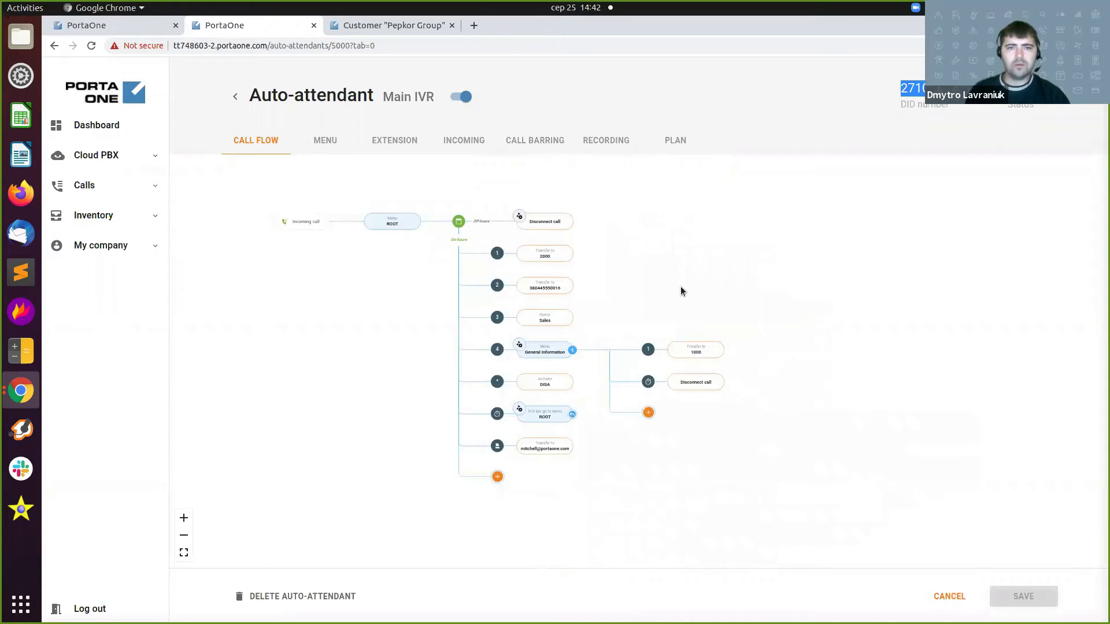
scroll(681, 291, "up", 1)
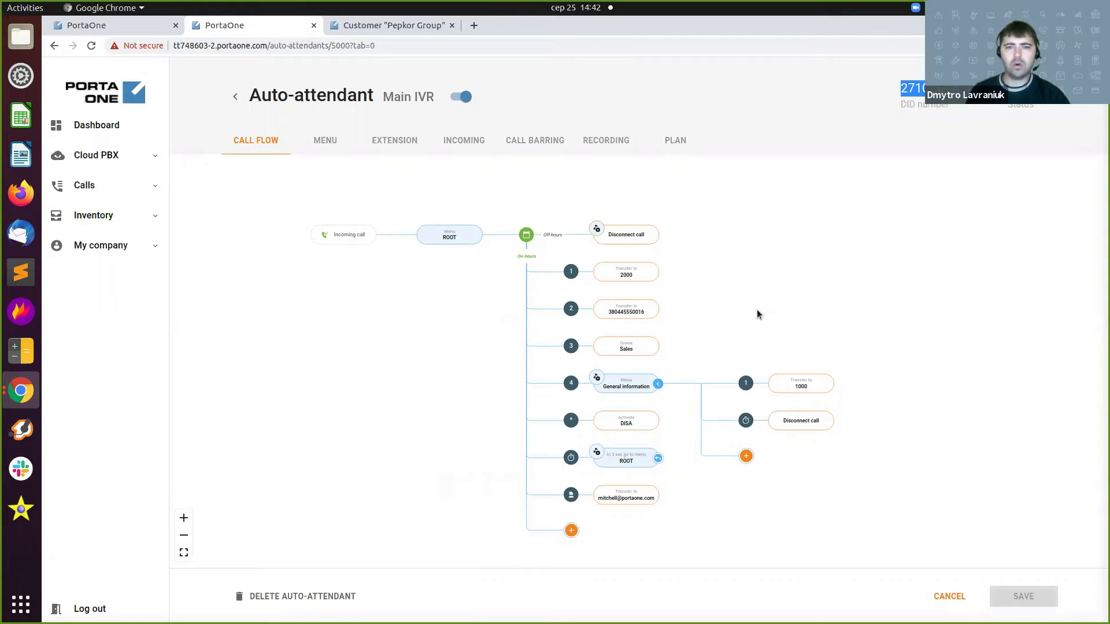
left_click_drag(758, 310, 743, 307)
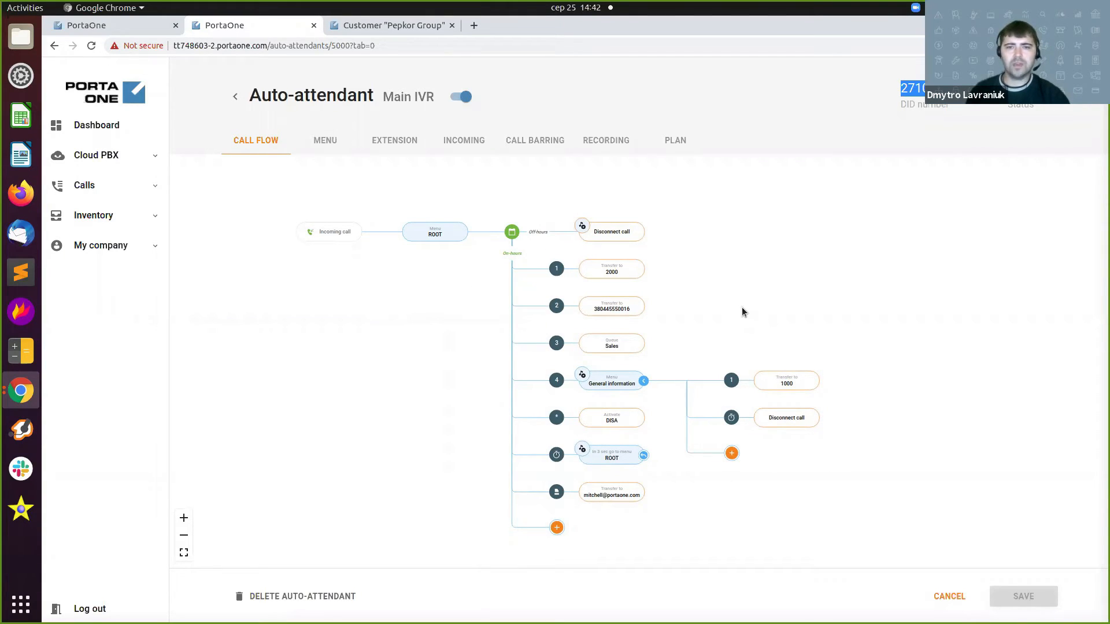
Delete the Transfer to 1000 action from General information and save the Main IVR auto-attendant.
mouse_move(803, 389)
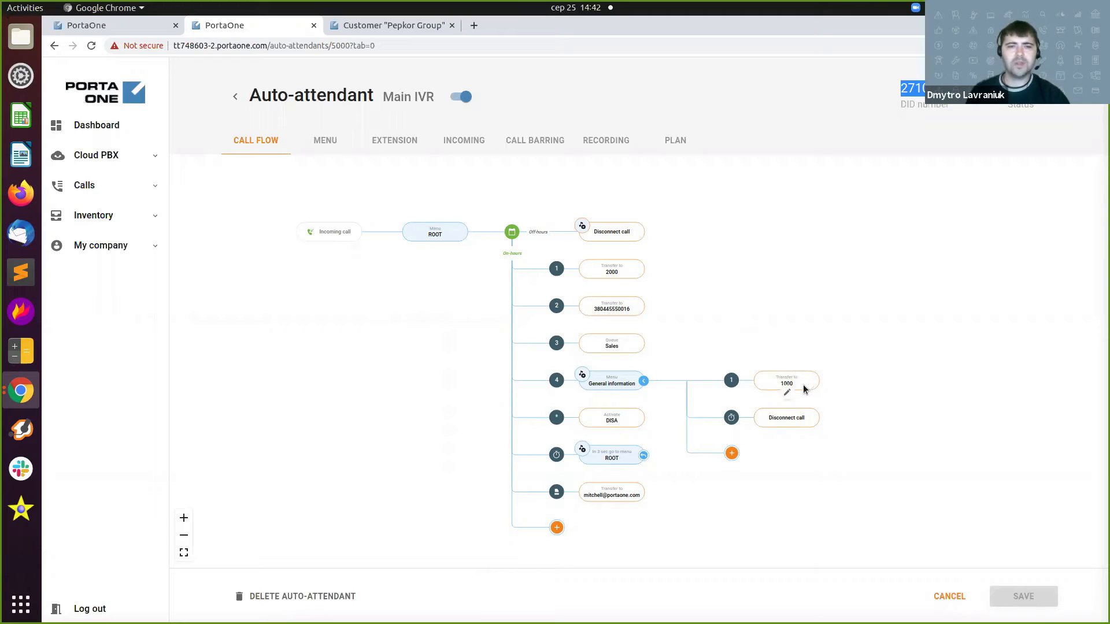
scroll(804, 389, "up", 1)
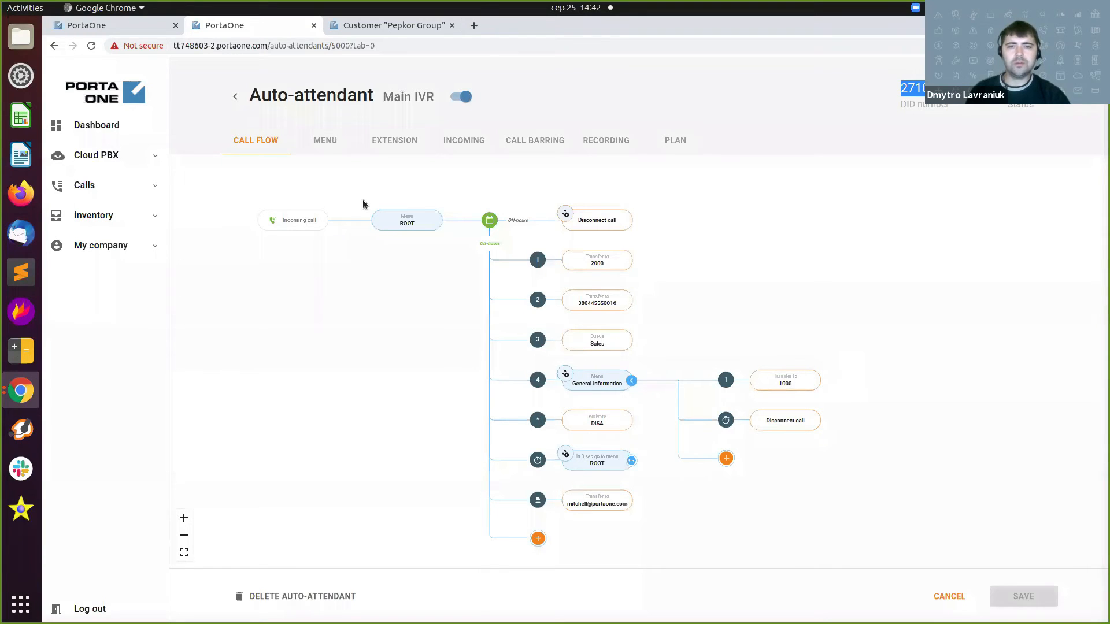
left_click(784, 393)
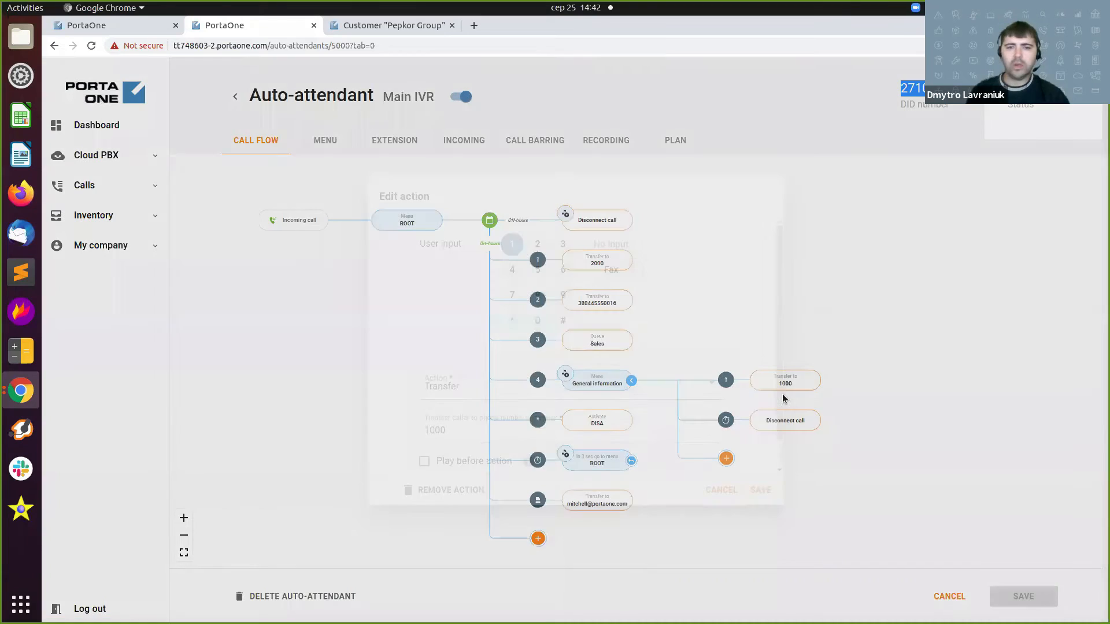
scroll(483, 472, "down", 1)
left_click(447, 488)
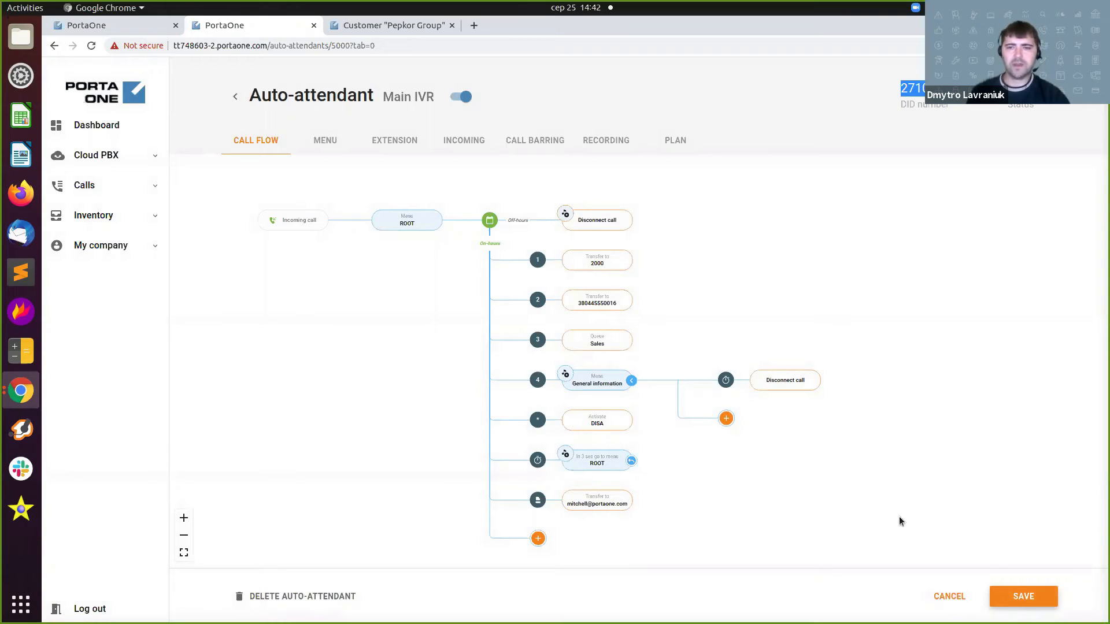
left_click(1017, 595)
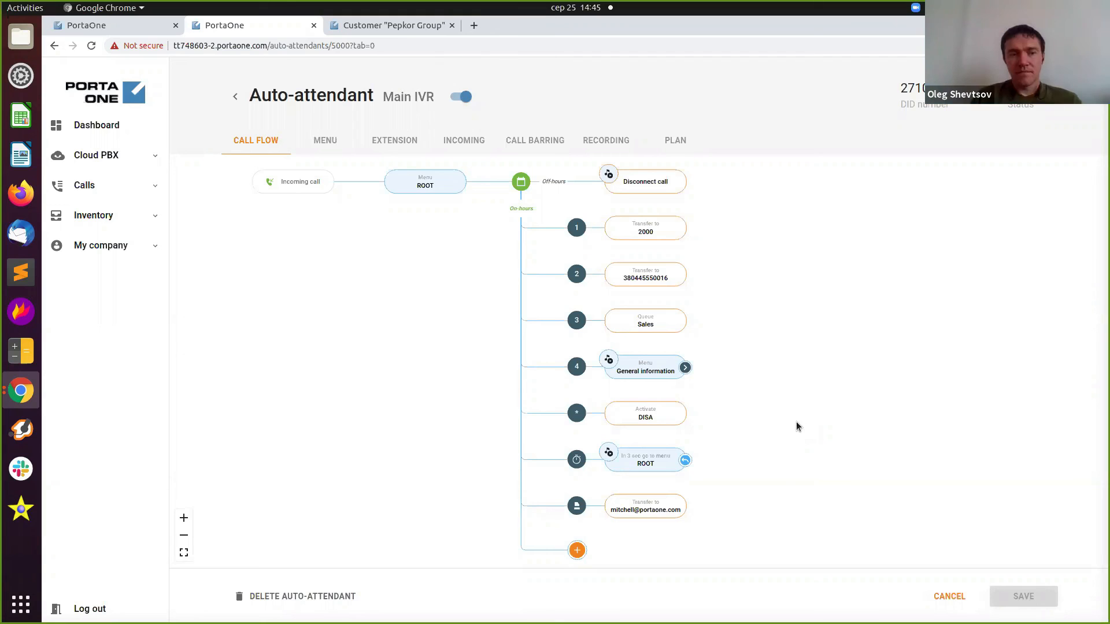
Present the 'End-to-end IoT products with PortaBilling' deck from the 'Become a friendly user' slide.
key("alt+grave")
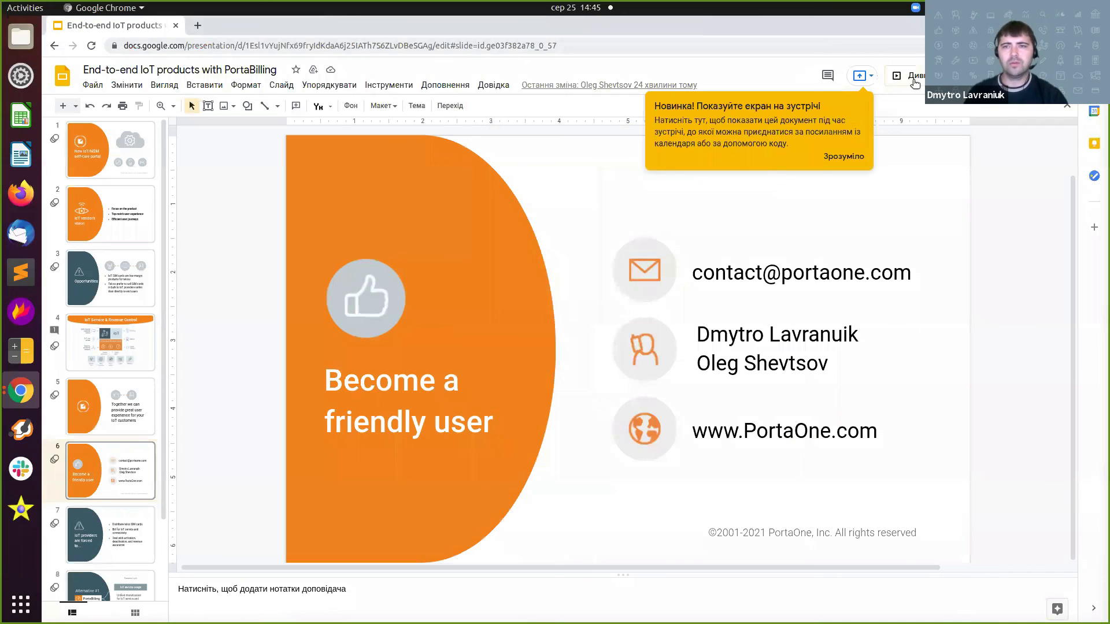
left_click(912, 79)
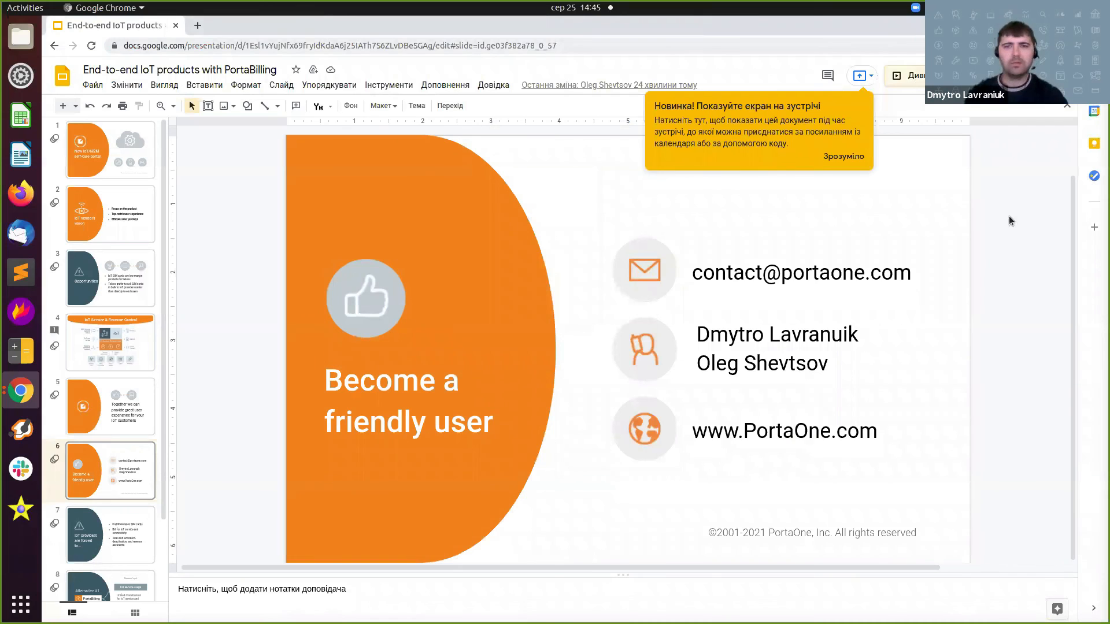